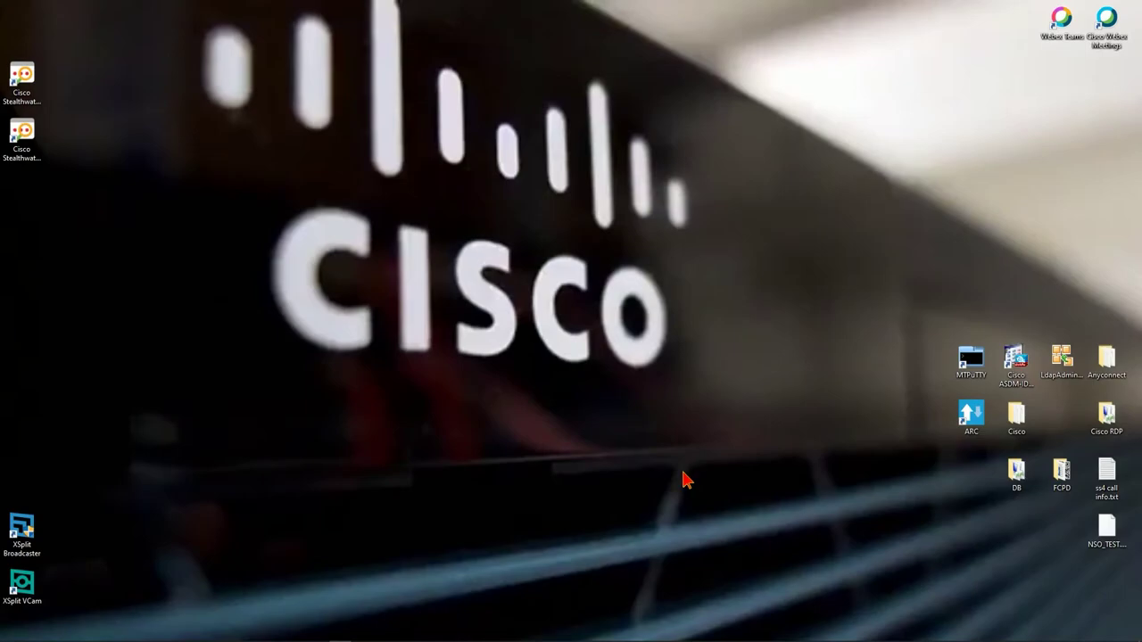
Open the Cisco RDP folder and log out of the current ISE session.
{"action": "double_click", "coordinate": [1106, 415]}
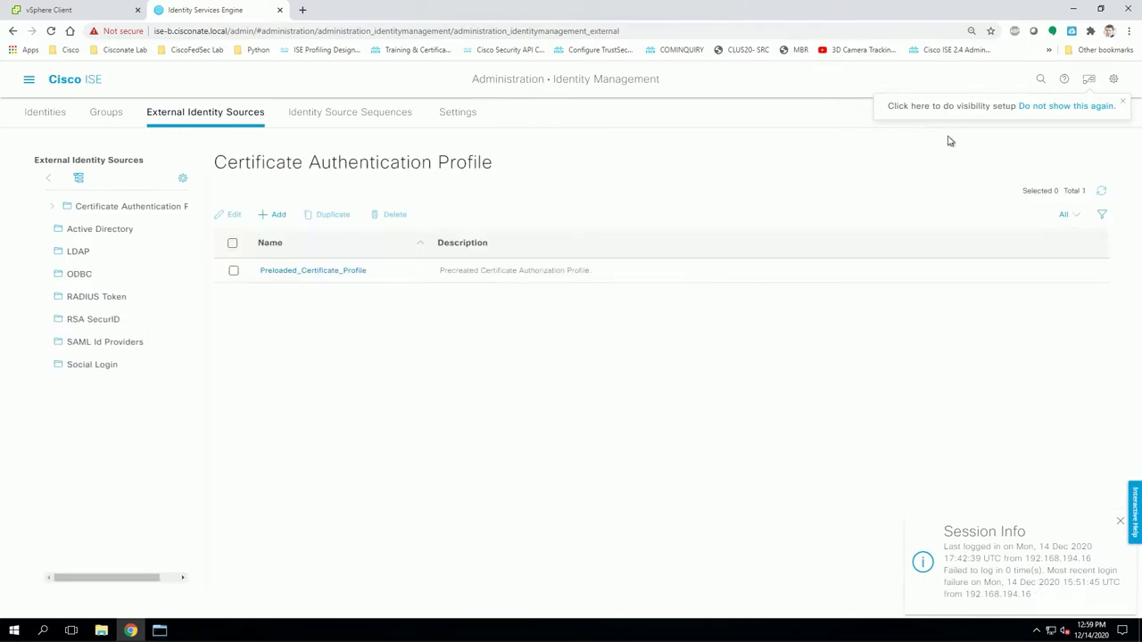
{"action": "left_click", "coordinate": [1113, 80]}
{"action": "left_click", "coordinate": [994, 239]}
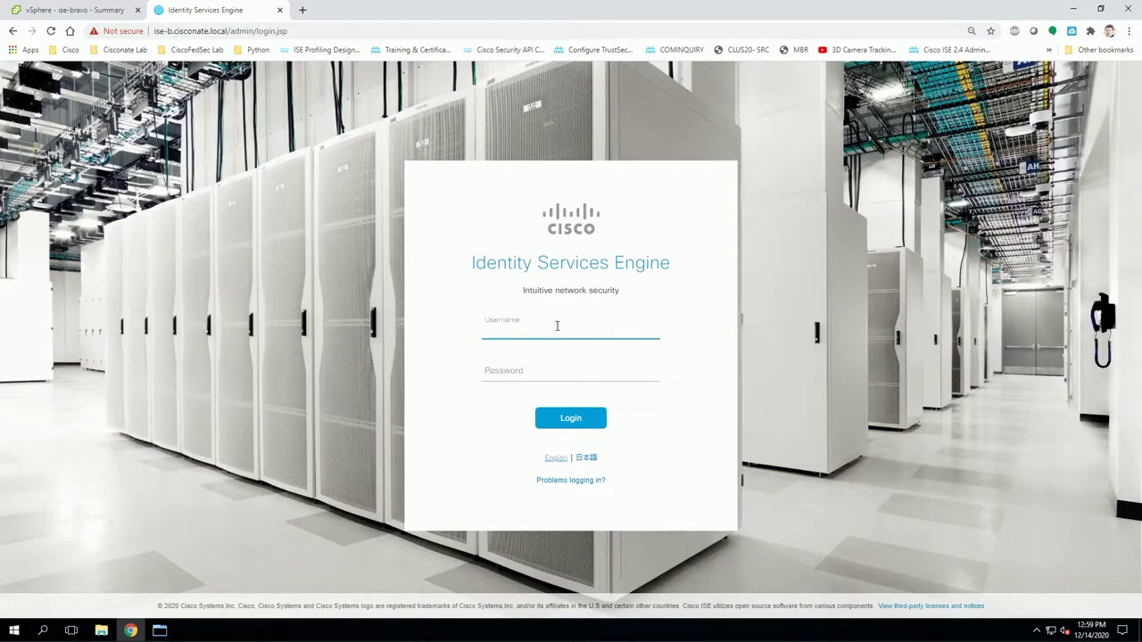
Sign back in to ISE as admin with the account password.
{"action": "type", "text": "nstapp"}
{"action": "key", "text": "Tab"}
{"action": "type", "text": "••"}
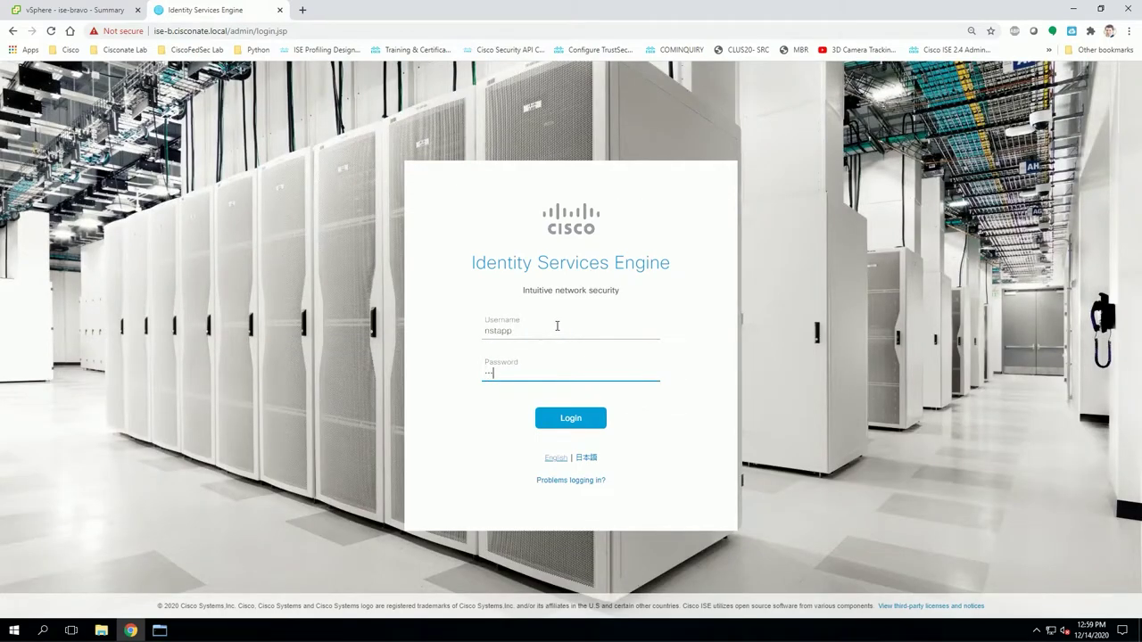
{"action": "key", "text": "BackSpace"}
{"action": "key", "text": "BackSpace"}
{"action": "key", "text": "shift+Tab"}
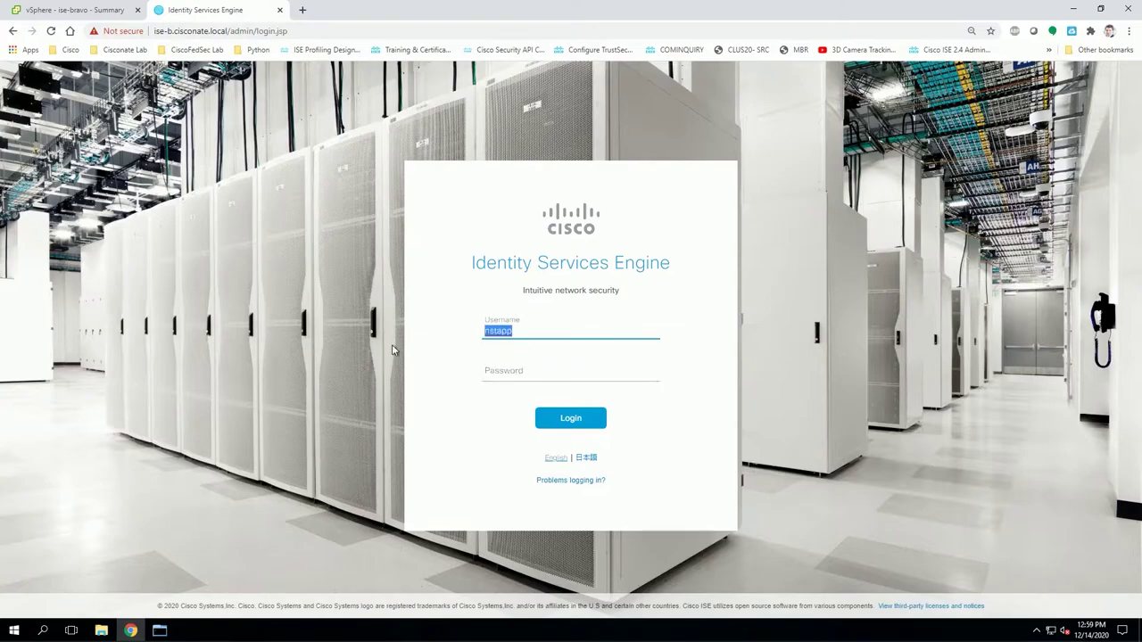
{"action": "type", "text": "admin"}
{"action": "key", "text": "Tab"}
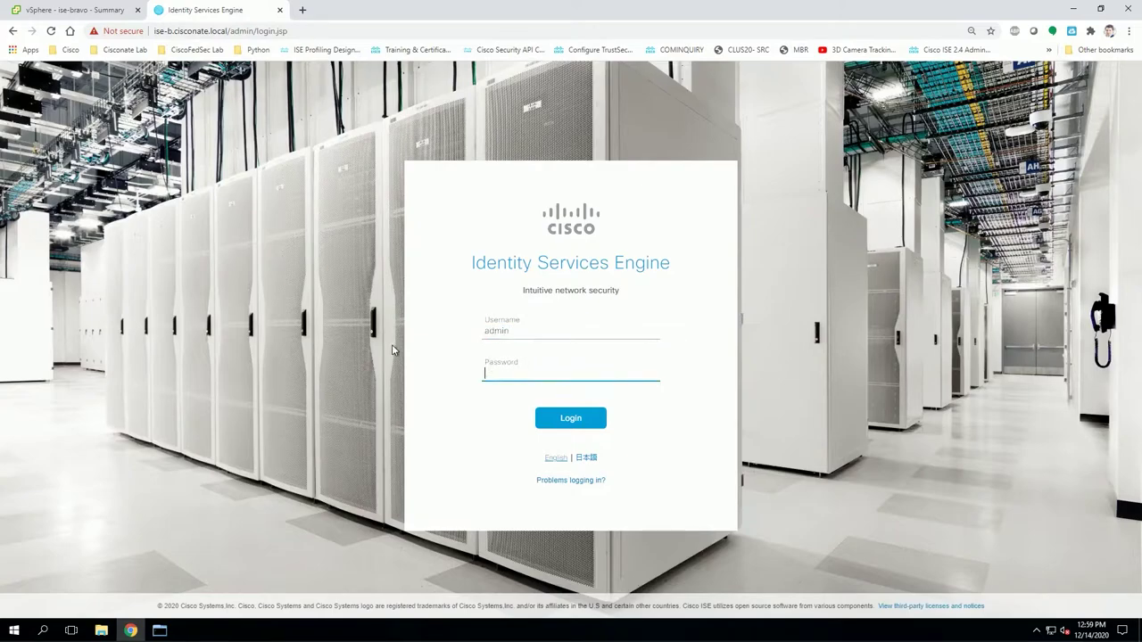
{"action": "type", "text": "••••••••"}
{"action": "key", "text": "Return"}
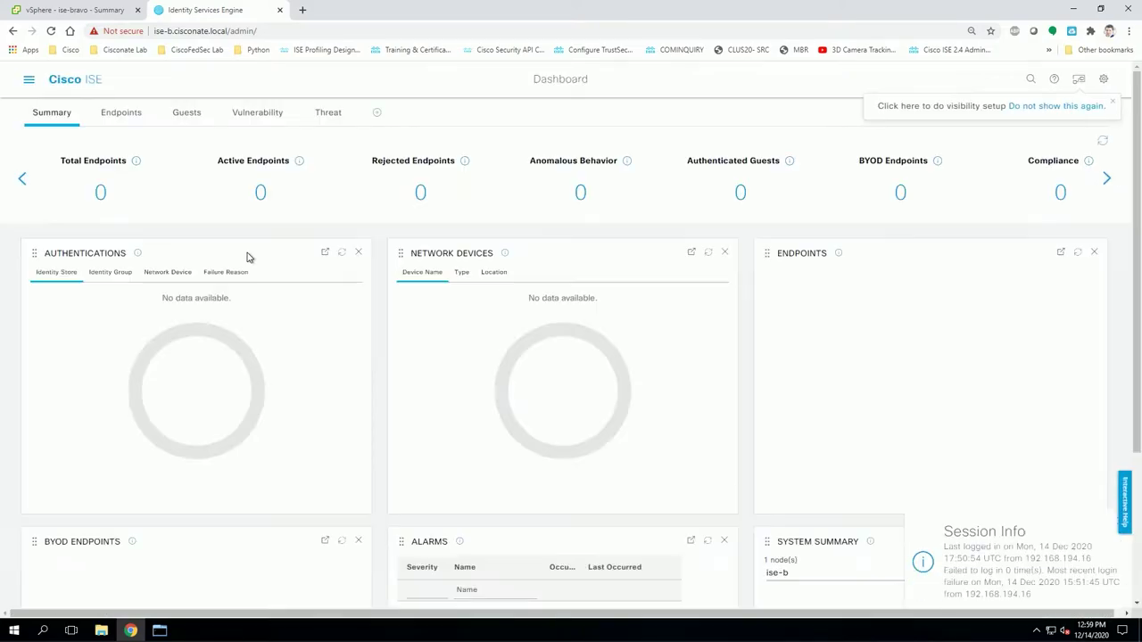
Go to Administration > External Identity Sources > Active Directory and dismiss the Session Info notice.
{"action": "left_click", "coordinate": [28, 82]}
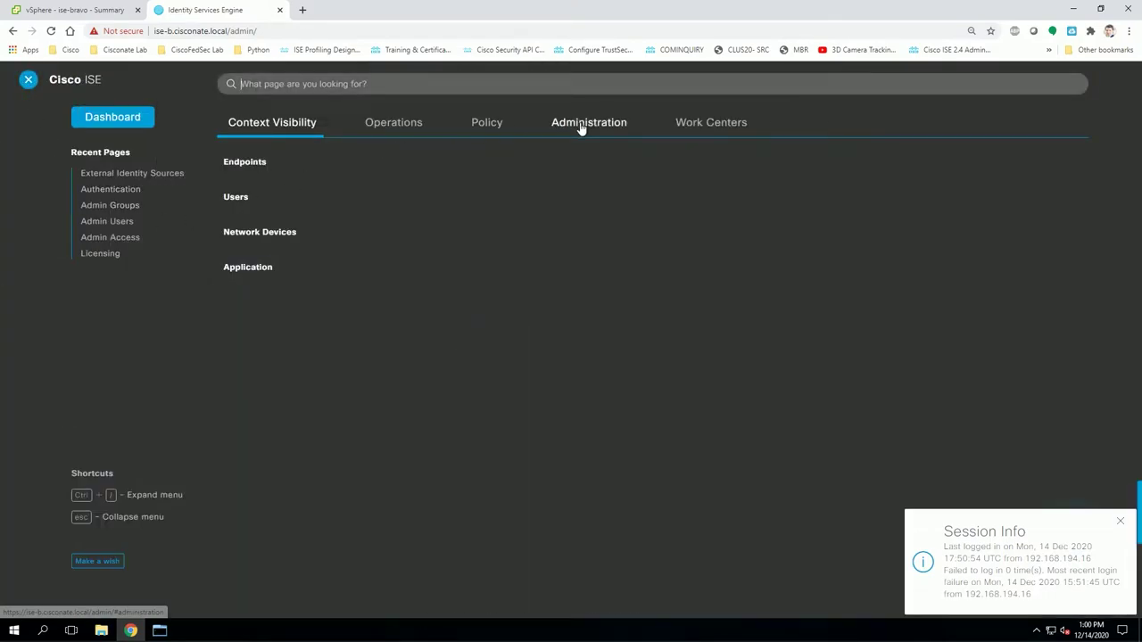
{"action": "mouse_move", "coordinate": [581, 130]}
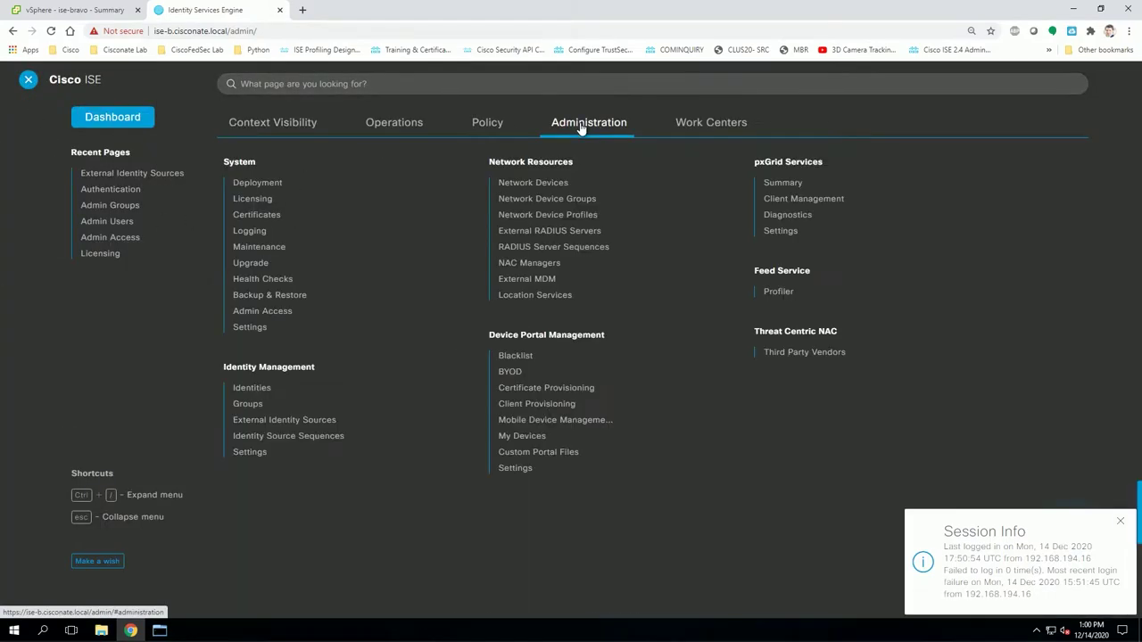
{"action": "left_click", "coordinate": [275, 426]}
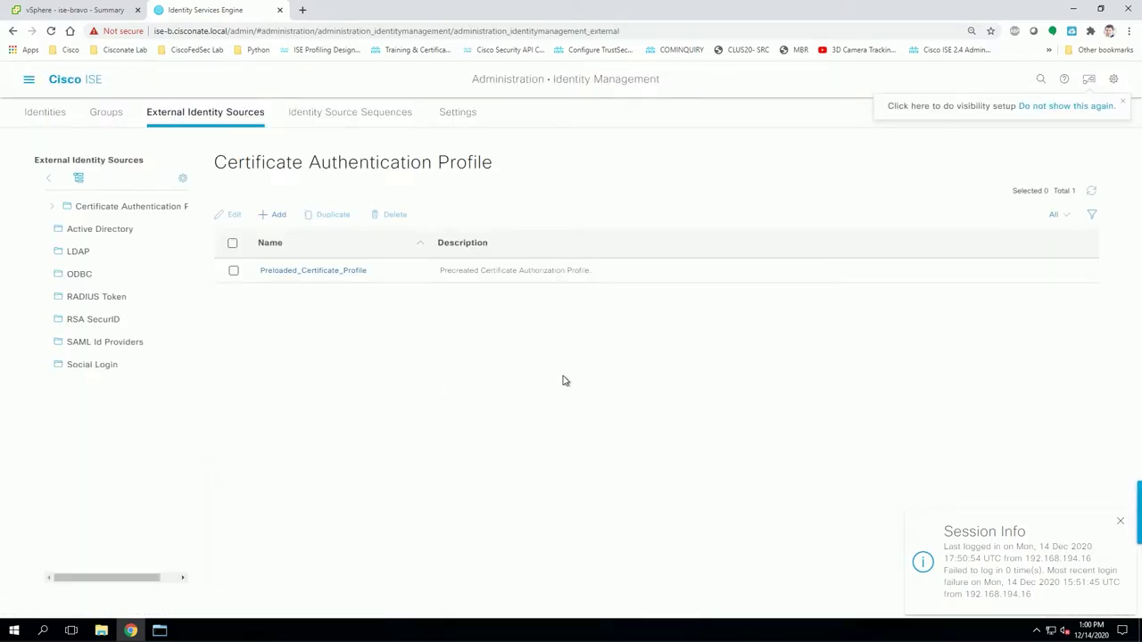
{"action": "left_click", "coordinate": [121, 234]}
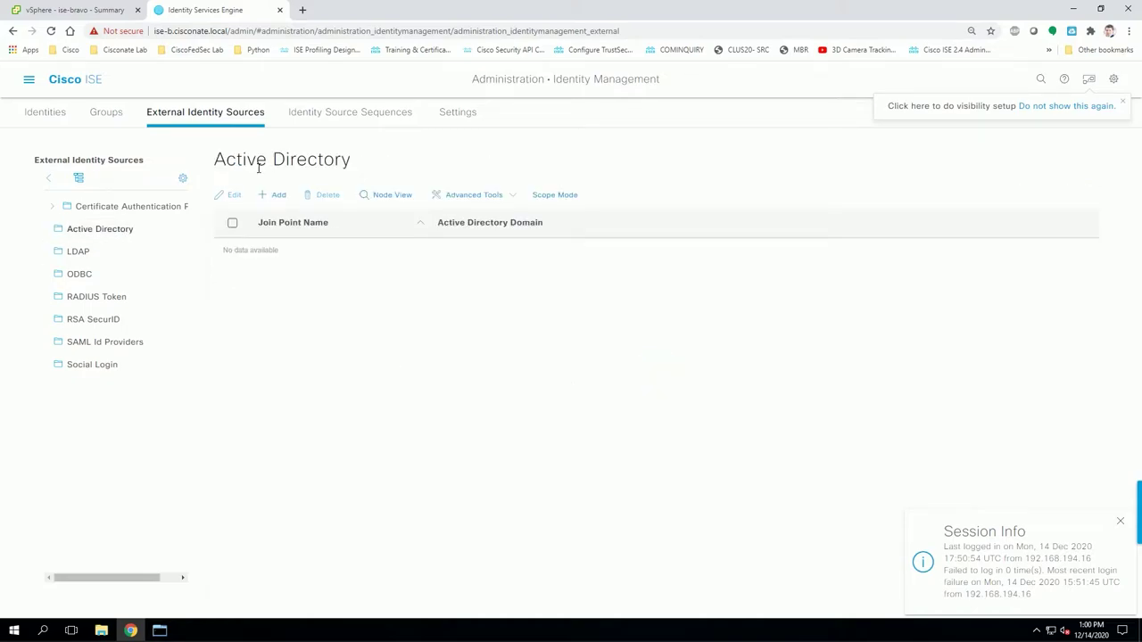
{"action": "left_click", "coordinate": [1119, 522]}
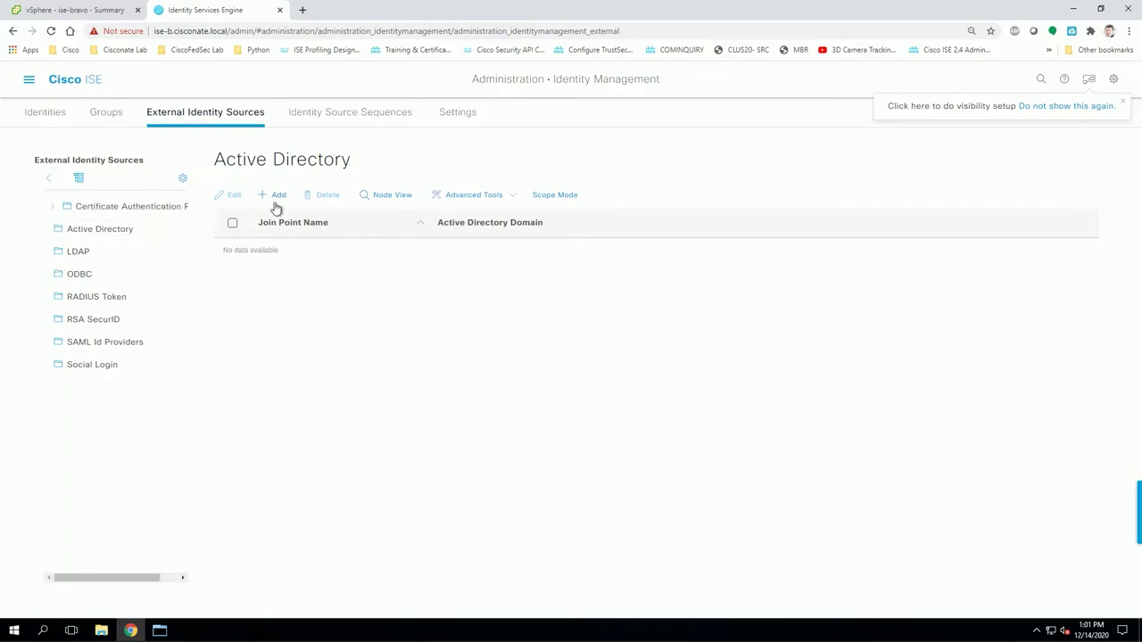
Add and submit join point CISCONATE_AD for Active Directory domain cisconate.local.
{"action": "left_click", "coordinate": [276, 196]}
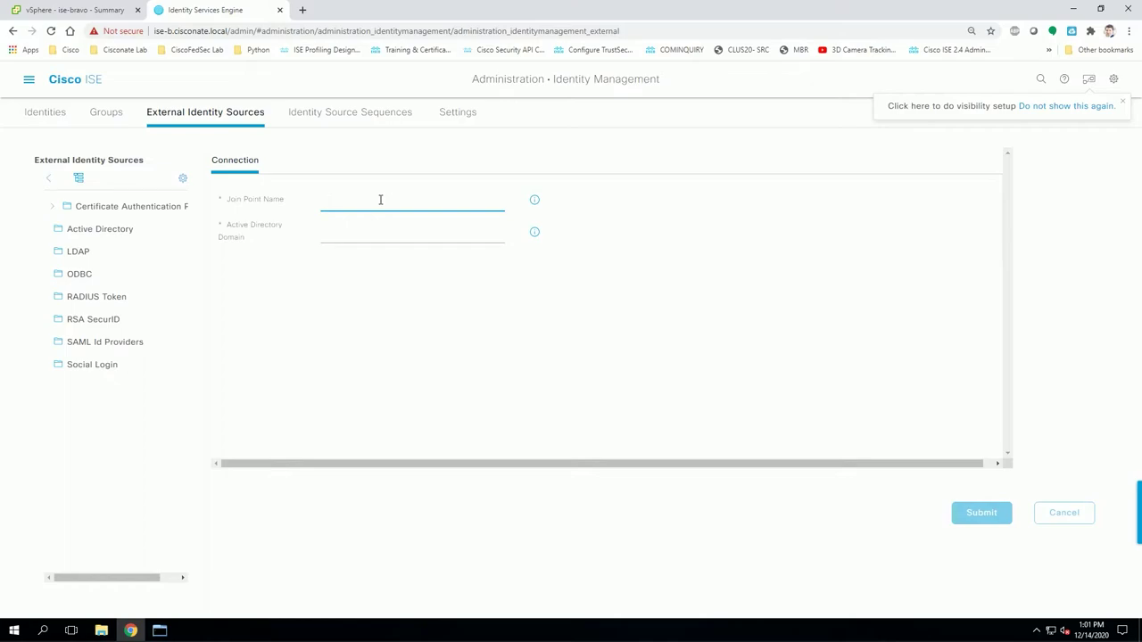
{"action": "type", "text": "CISCONATE"}
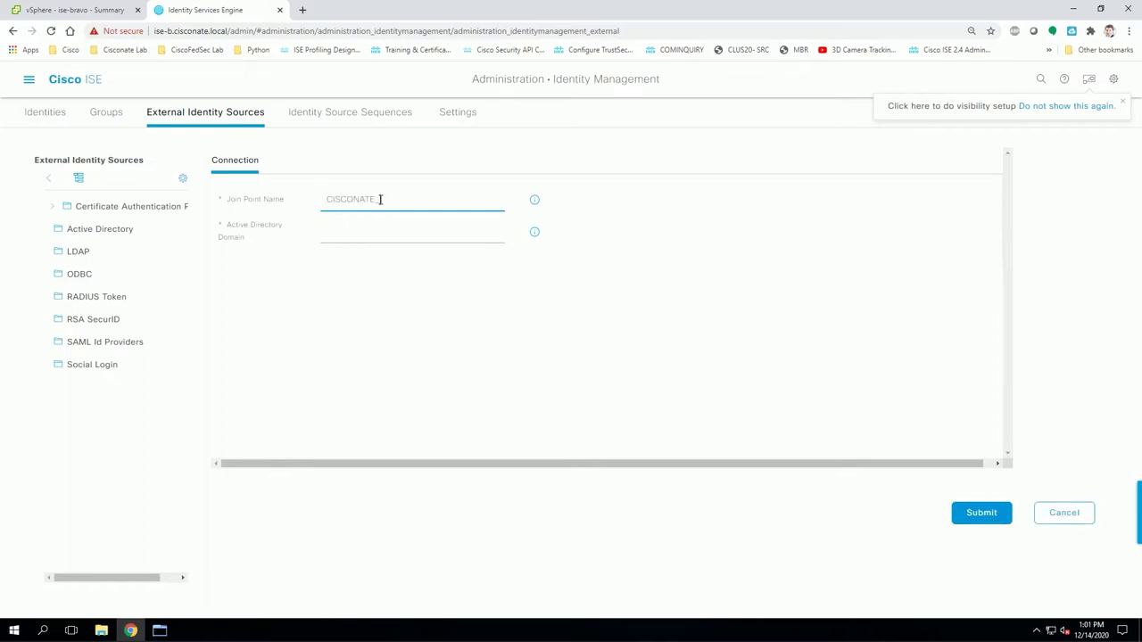
{"action": "type", "text": "_AD"}
{"action": "left_click", "coordinate": [373, 229]}
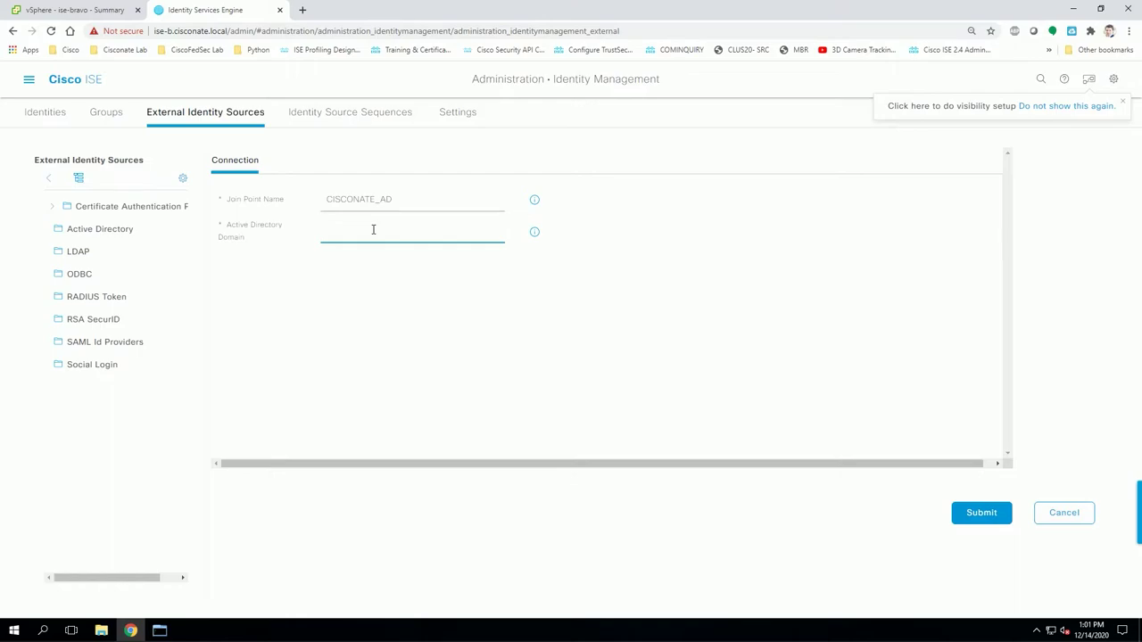
{"action": "type", "text": "cisconate.local"}
{"action": "left_click_drag", "start_coordinate": [400, 229], "coordinate": [301, 232]}
{"action": "left_click", "coordinate": [390, 239]}
{"action": "left_click", "coordinate": [980, 515]}
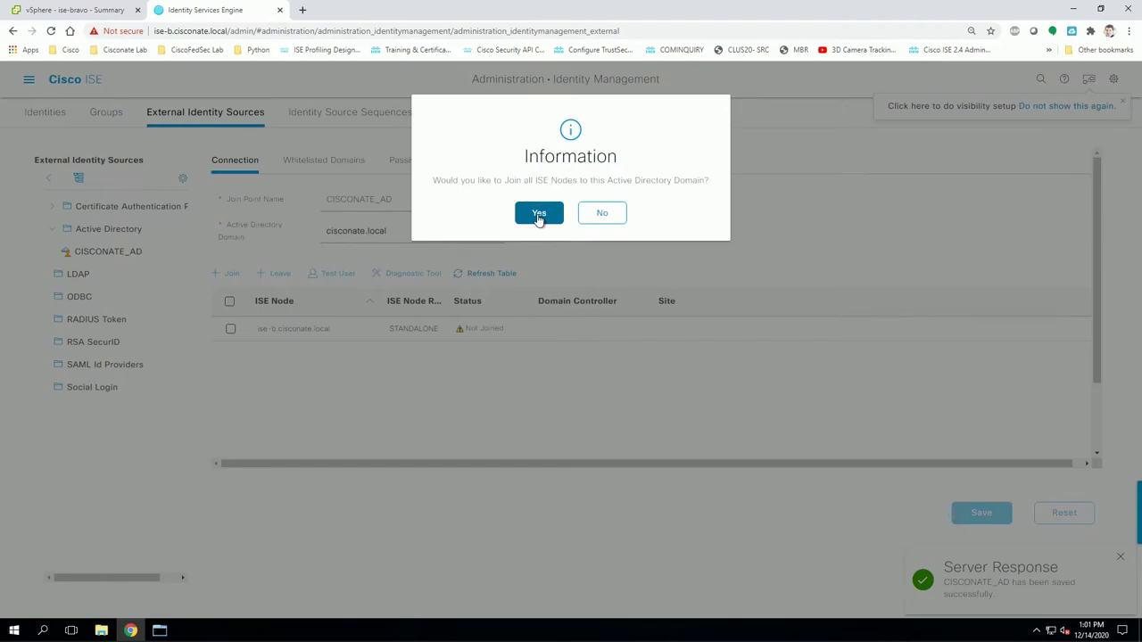
Confirm joining all ISE nodes, enter the AD user name and password, and join the domain.
{"action": "left_click", "coordinate": [538, 215]}
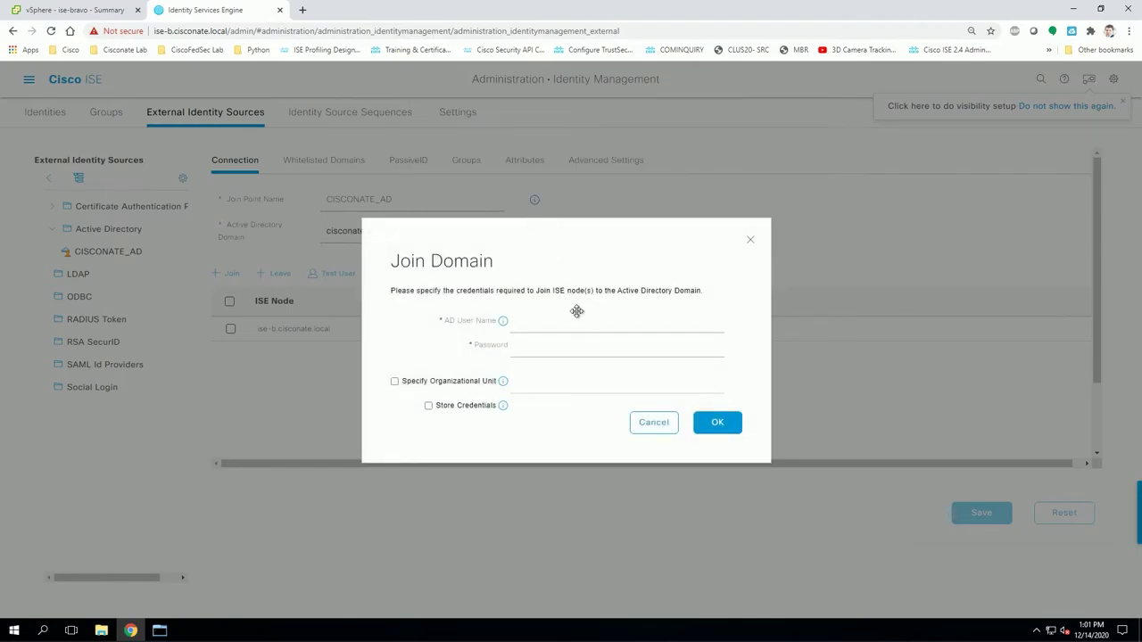
{"action": "left_click", "coordinate": [571, 324]}
{"action": "type", "text": "nstapp"}
{"action": "key", "text": "Tab"}
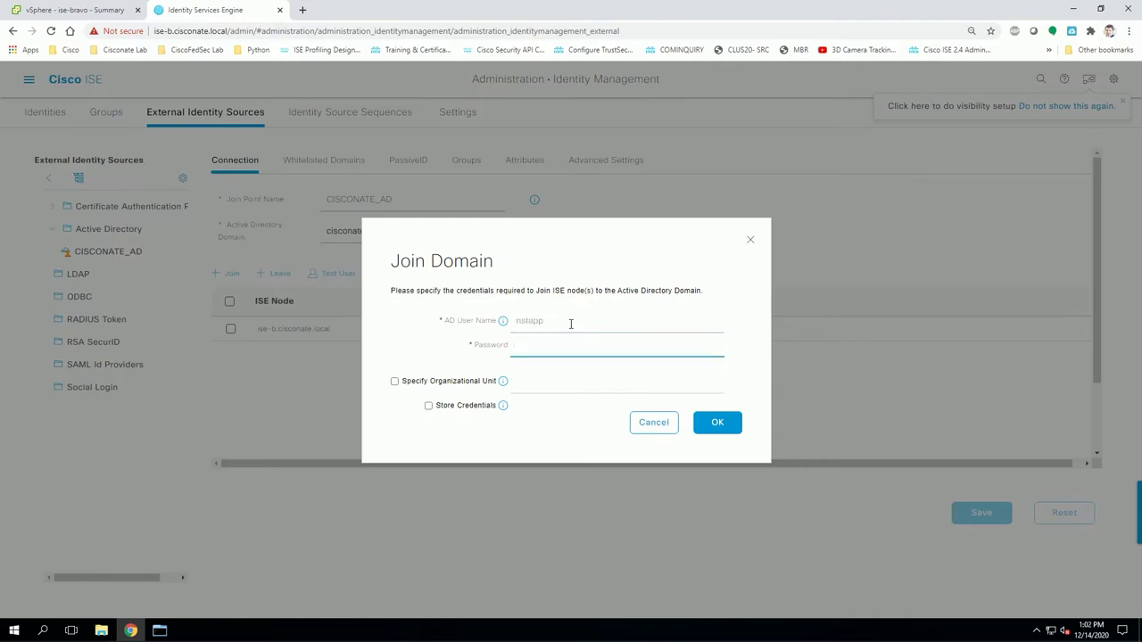
{"action": "type", "text": "•••••••"}
{"action": "left_click", "coordinate": [717, 425]}
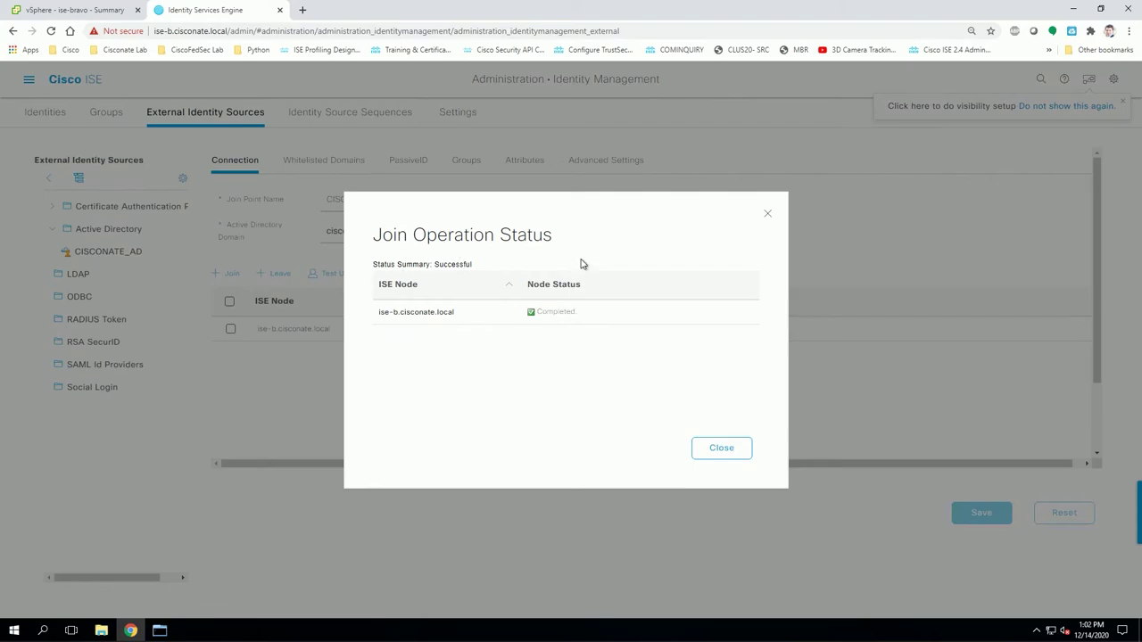
Close the join status summary to show ise-b.cisconate.local as Operational.
{"action": "left_click", "coordinate": [722, 448]}
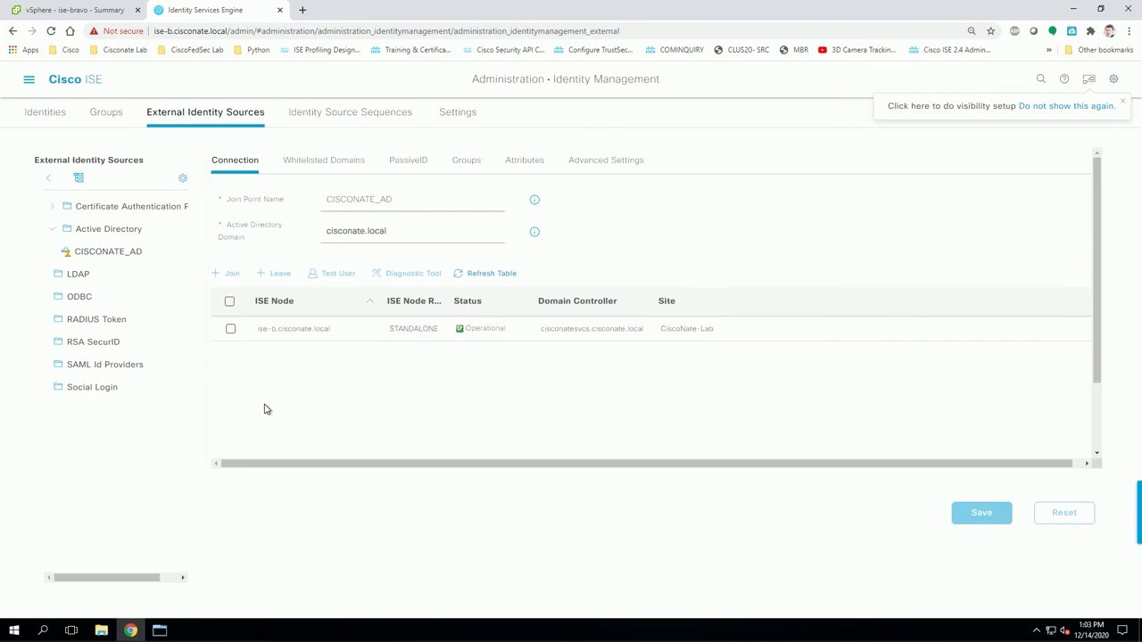
{"action": "scroll", "coordinate": [974, 375], "scroll_direction": "down", "scroll_amount": 2}
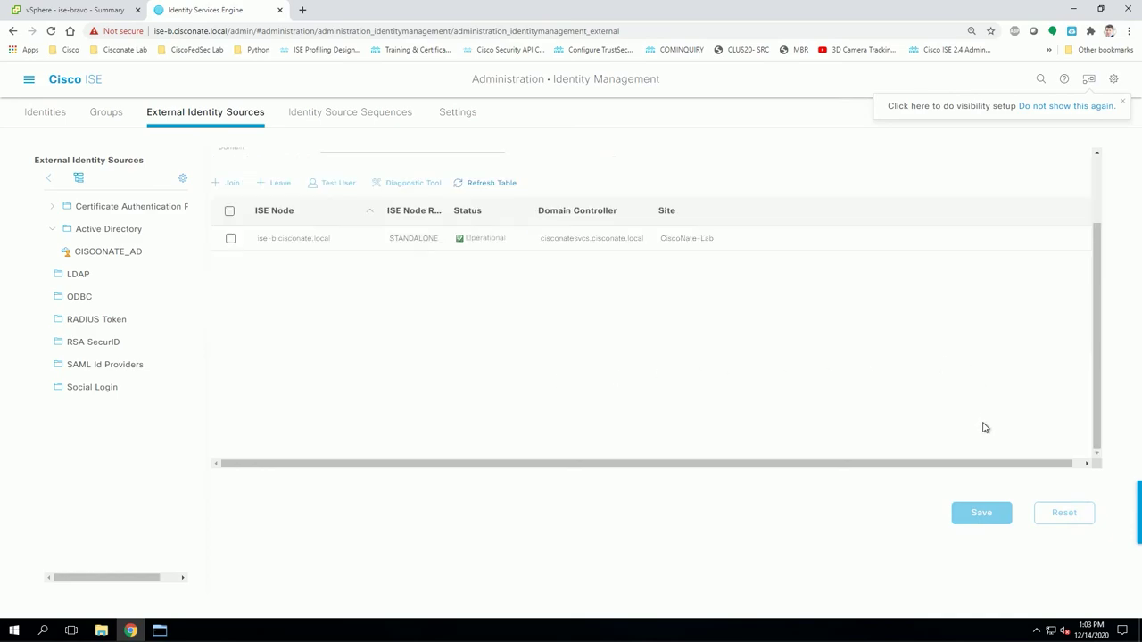
{"action": "scroll", "coordinate": [548, 389], "scroll_direction": "up", "scroll_amount": 2}
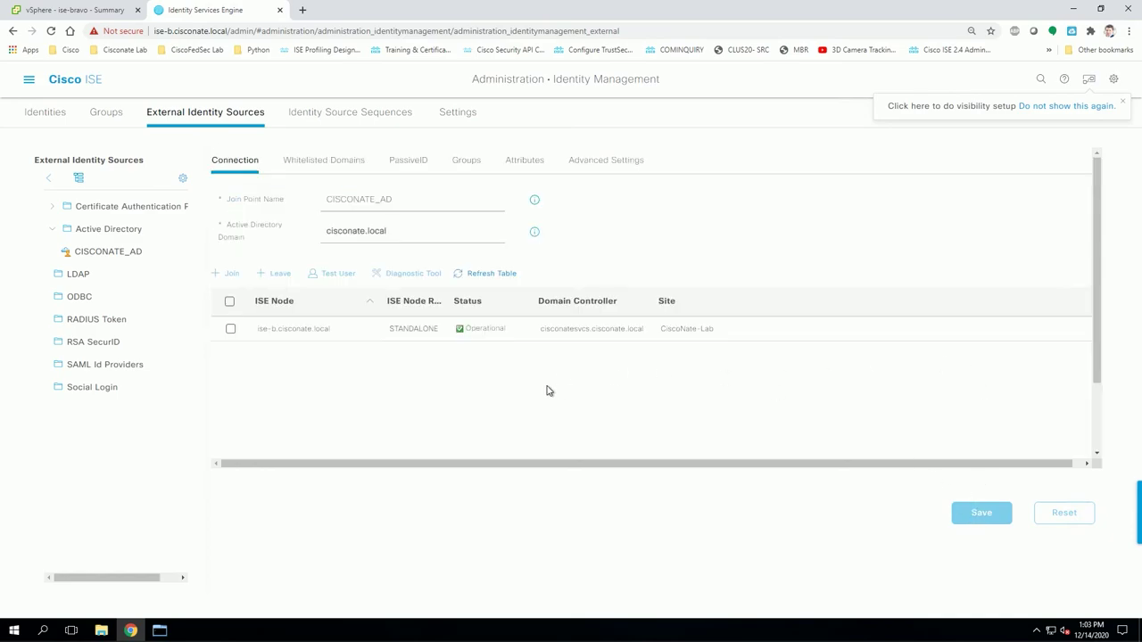
{"action": "left_click", "coordinate": [493, 273]}
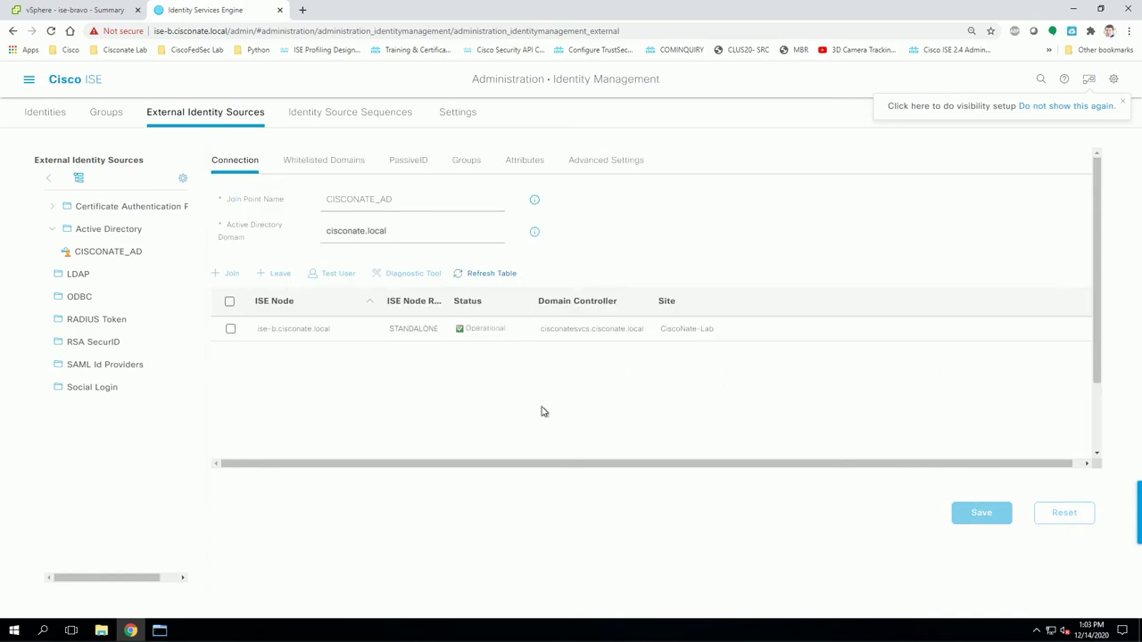